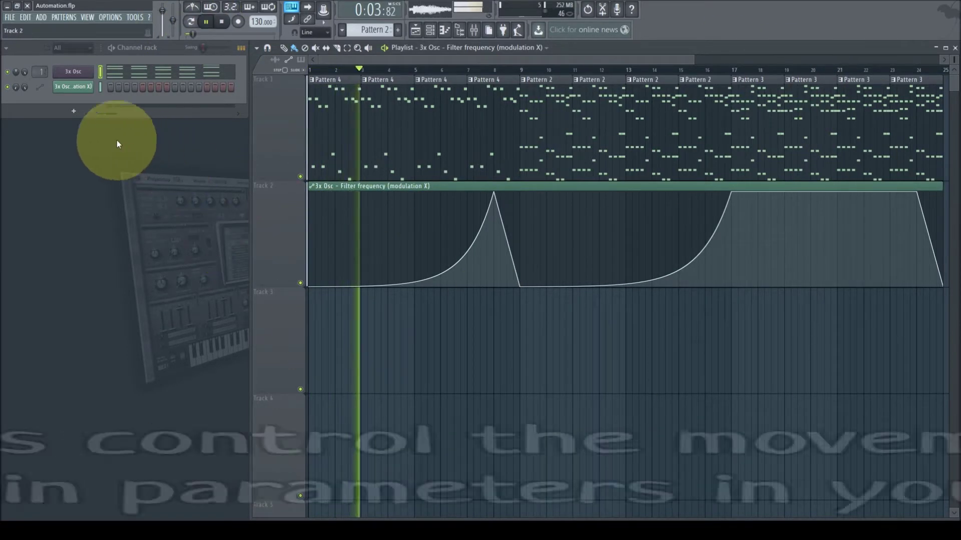
Step: Examine the 3x Osc's Volume, Mod X and Pitch envelopes and its arpeggiator and echo settings during playback
left_click(75, 75)
left_click_drag(242, 137, 121, 123)
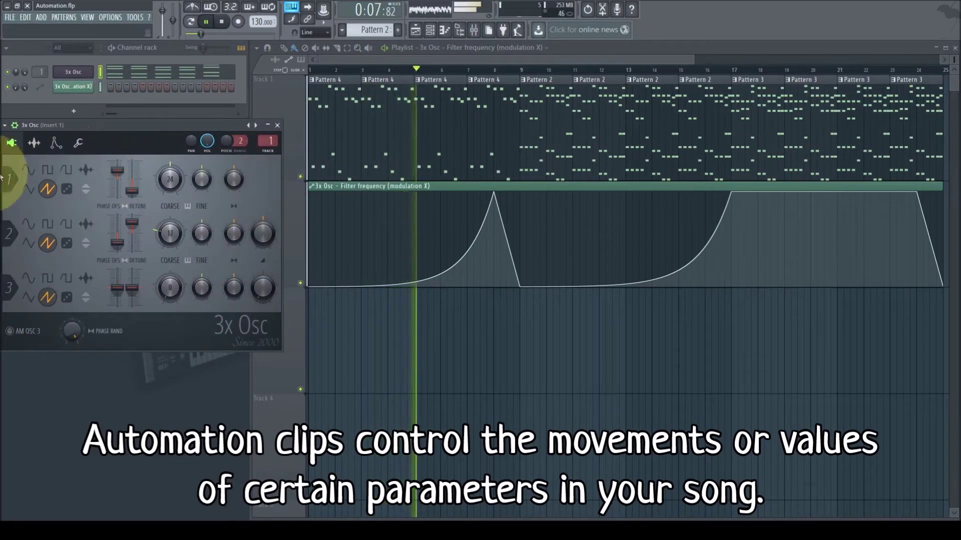
left_click(55, 144)
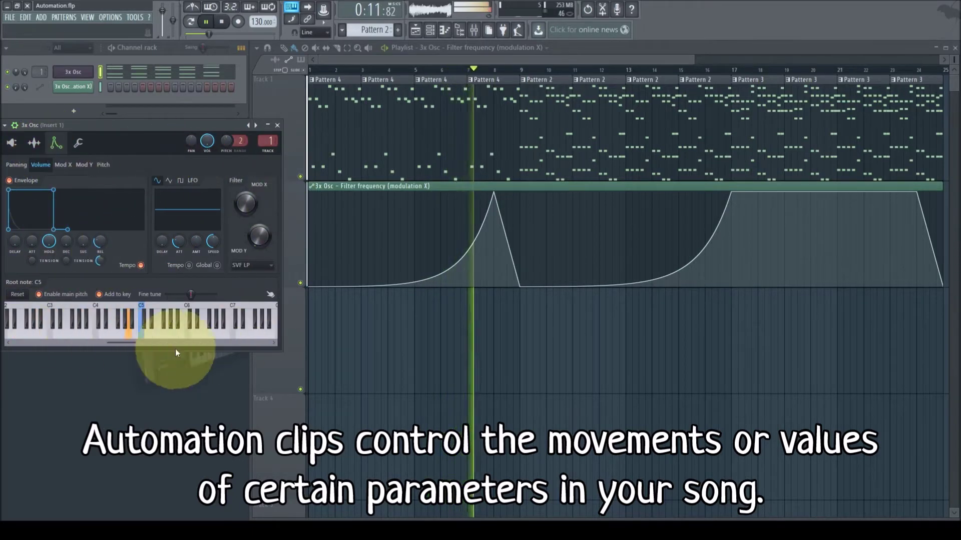
left_click(59, 166)
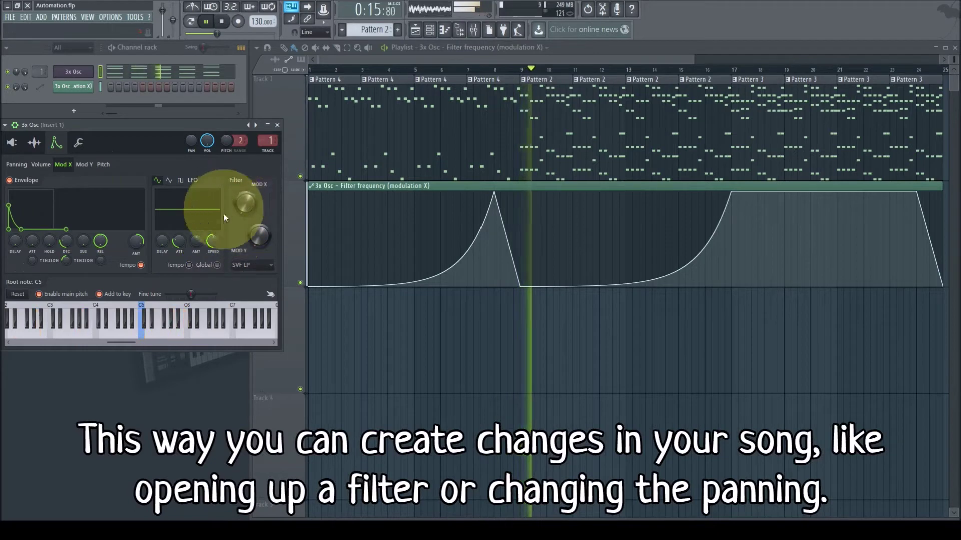
left_click(104, 165)
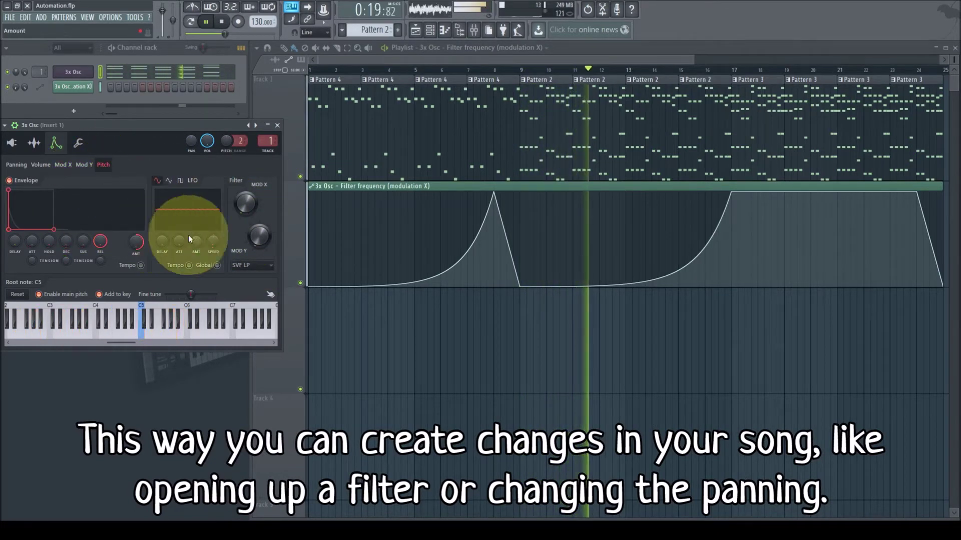
left_click(78, 144)
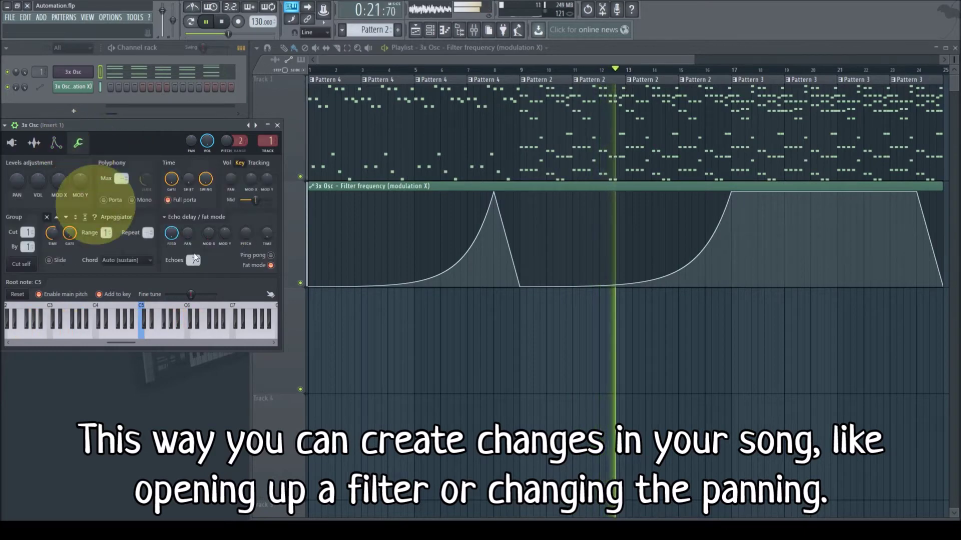
left_click(56, 144)
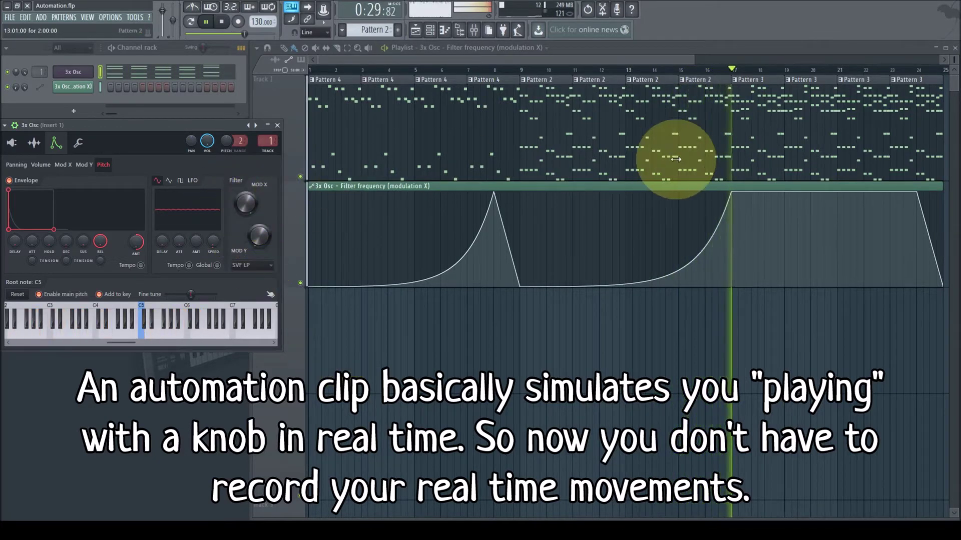
Step: Examine Pattern 3's 3x Osc notes in the piano roll and return to the playlist
scroll(360, 31, "up", 1)
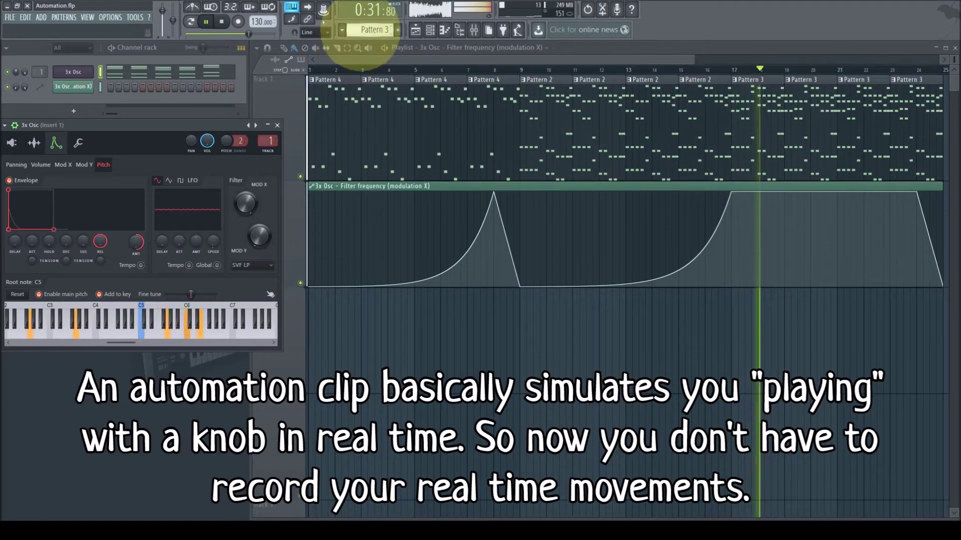
left_click(219, 70)
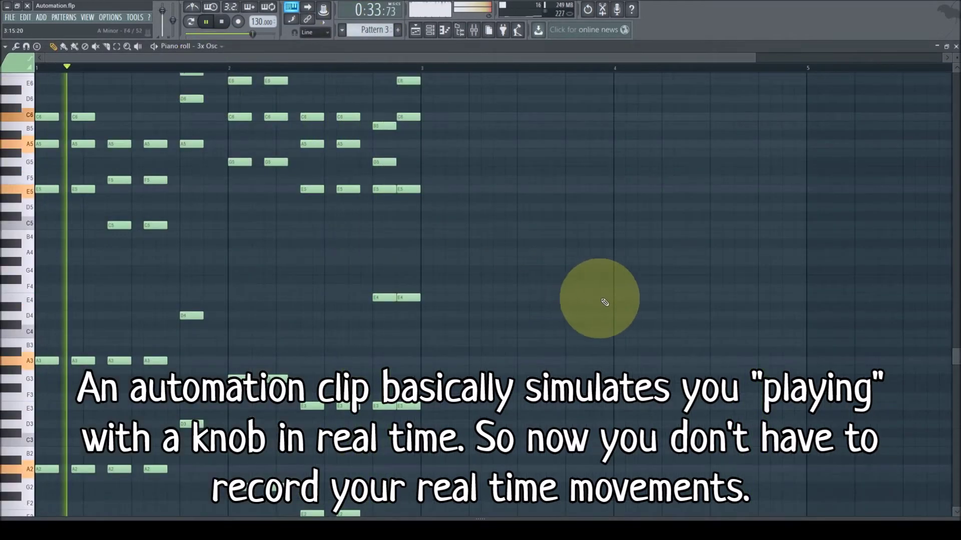
left_click_drag(417, 58, 787, 82)
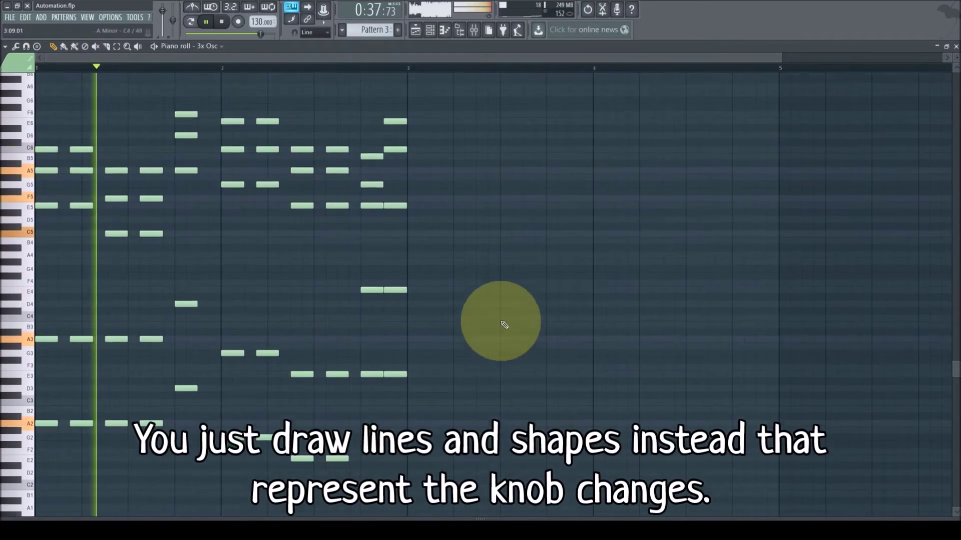
left_click(954, 46)
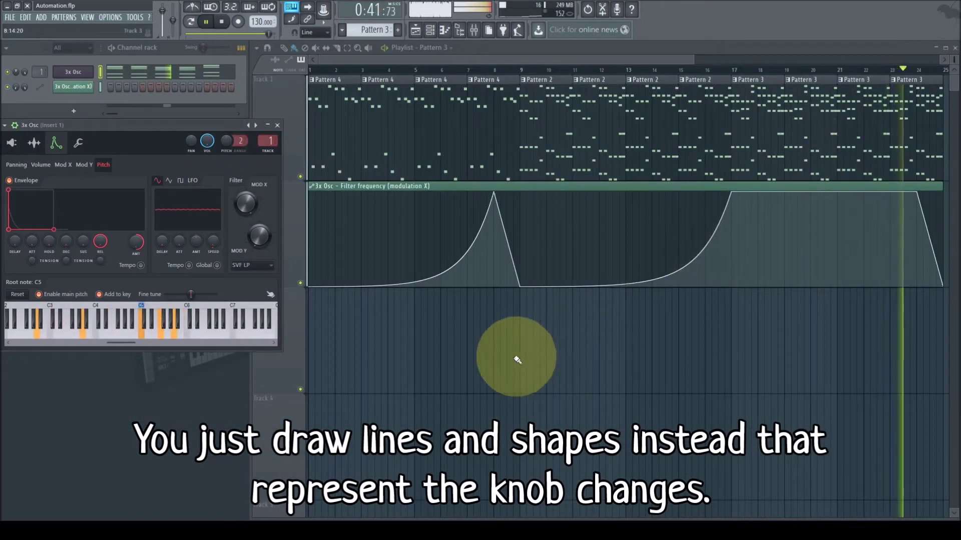
Step: Close the 3x Osc window and stop the song's playback
left_click(277, 126)
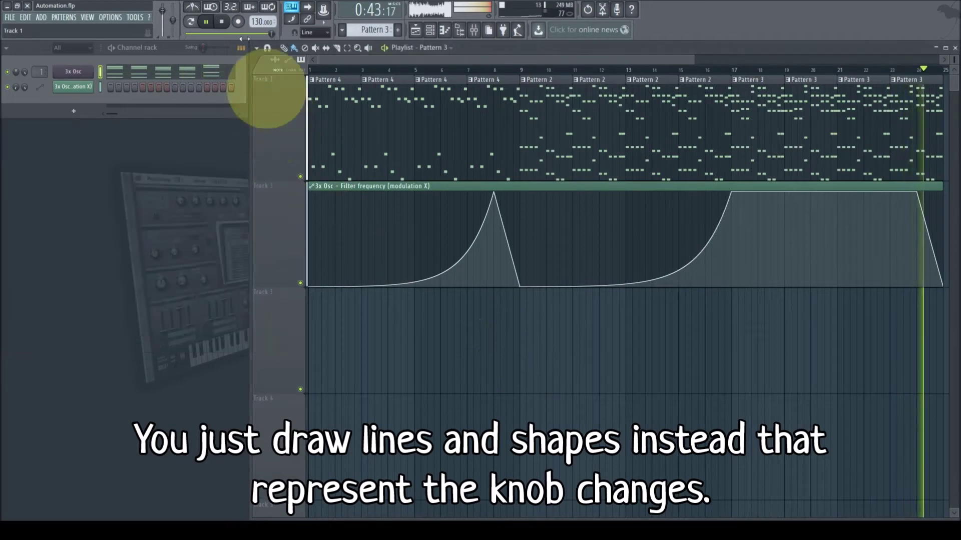
left_click(221, 22)
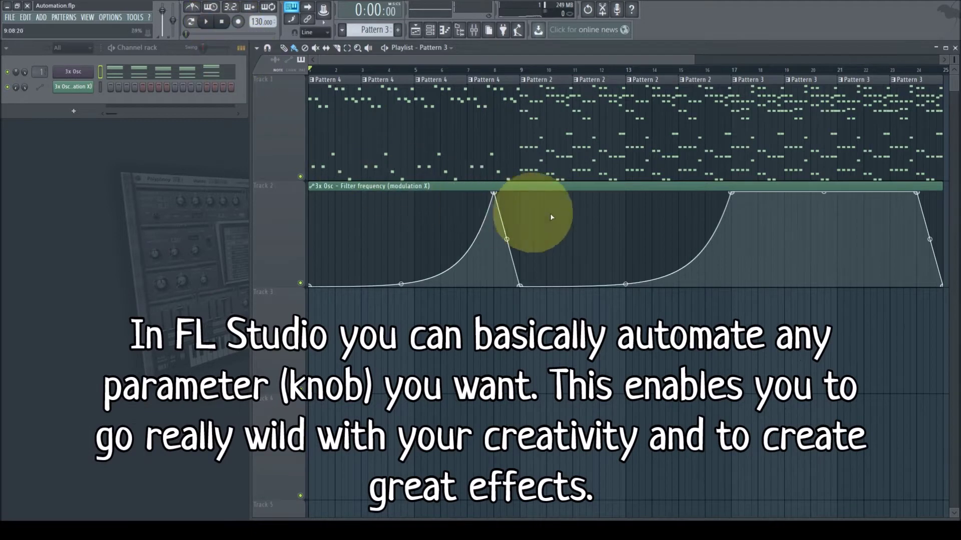
Step: Delete the filter frequency automation clip from Track 2 and its channel from the rack, switching playback to pattern mode
right_click(648, 189)
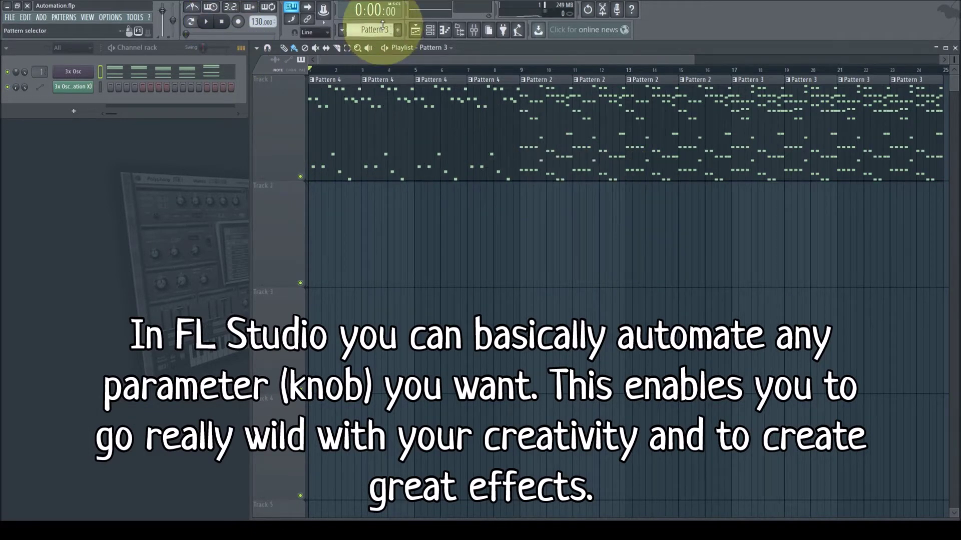
left_click(190, 22)
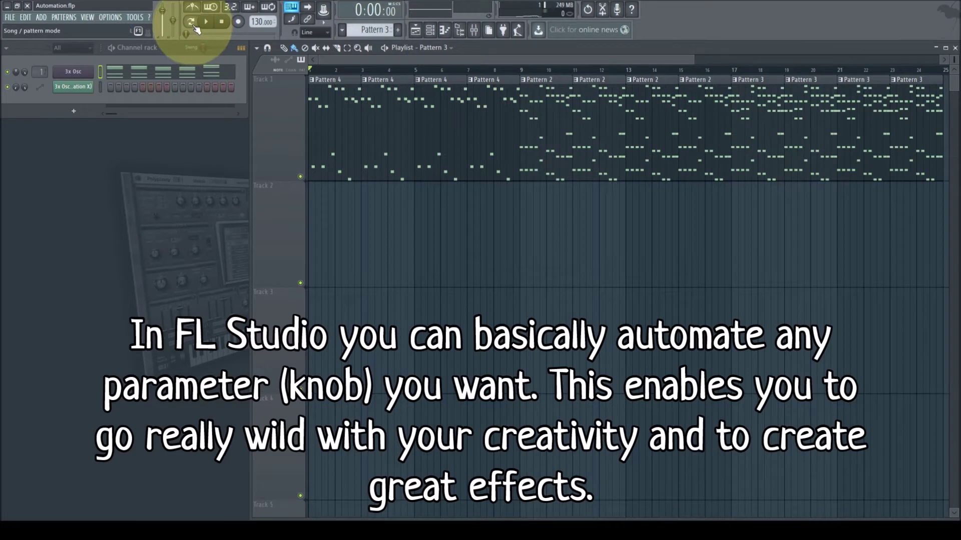
right_click(79, 91)
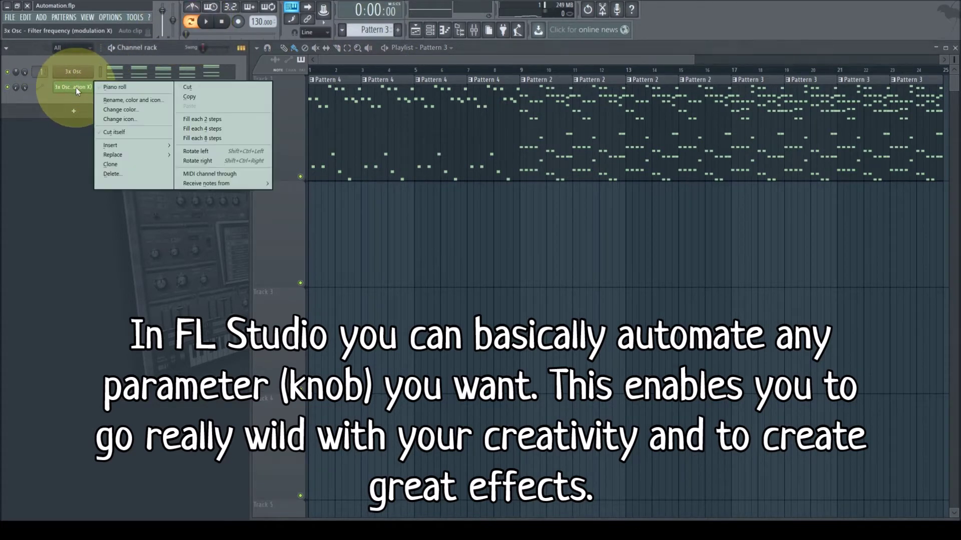
left_click(119, 174)
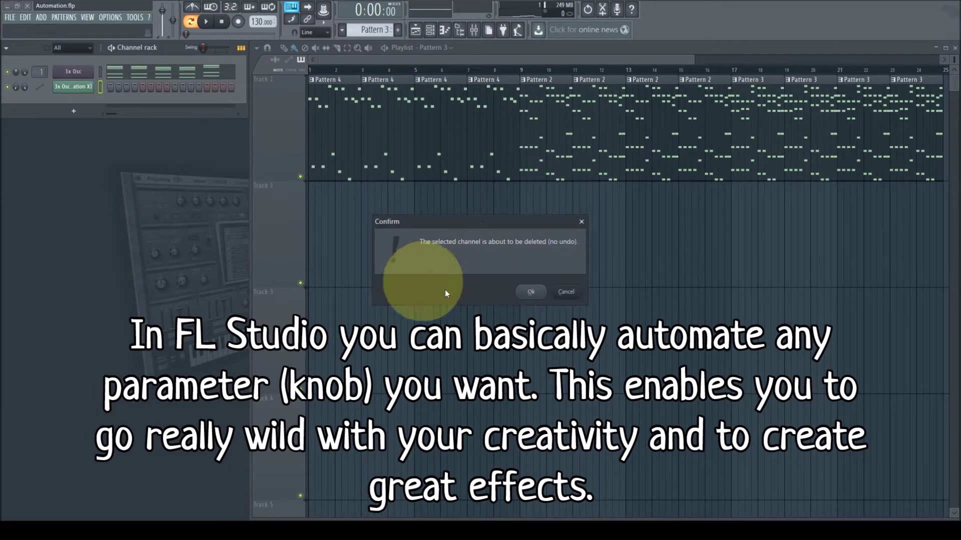
left_click(533, 292)
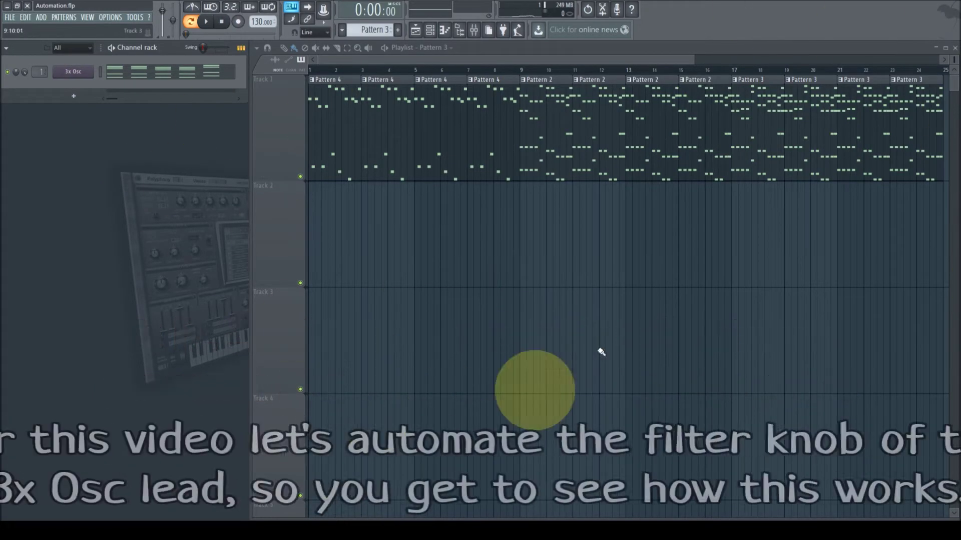
Step: Show the 3x Osc's Mod X envelope settings and stop the pattern's playback
left_click(75, 72)
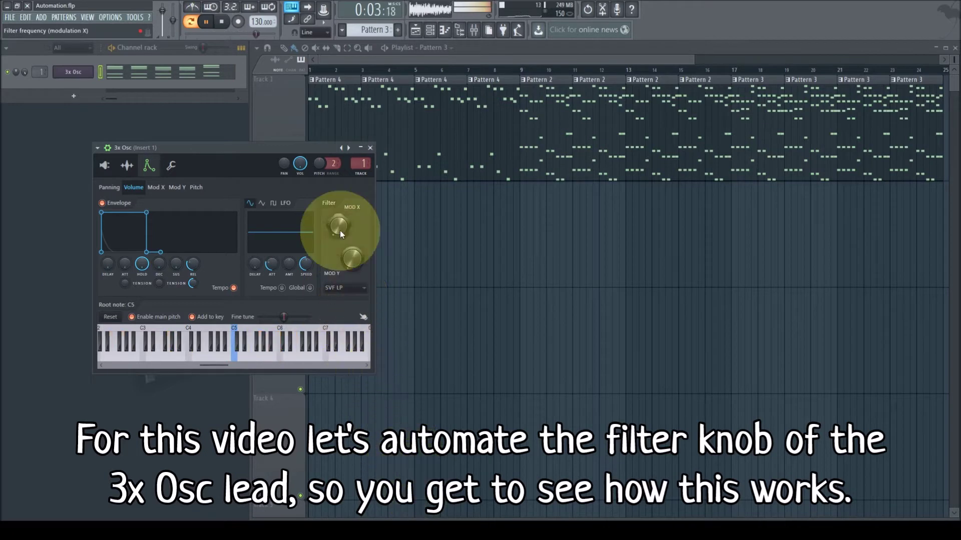
left_click(157, 186)
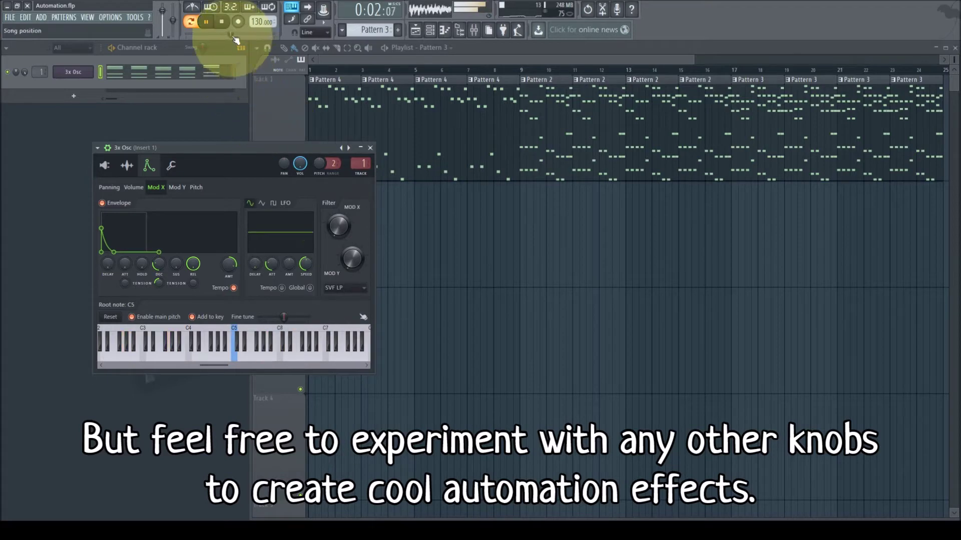
left_click(223, 23)
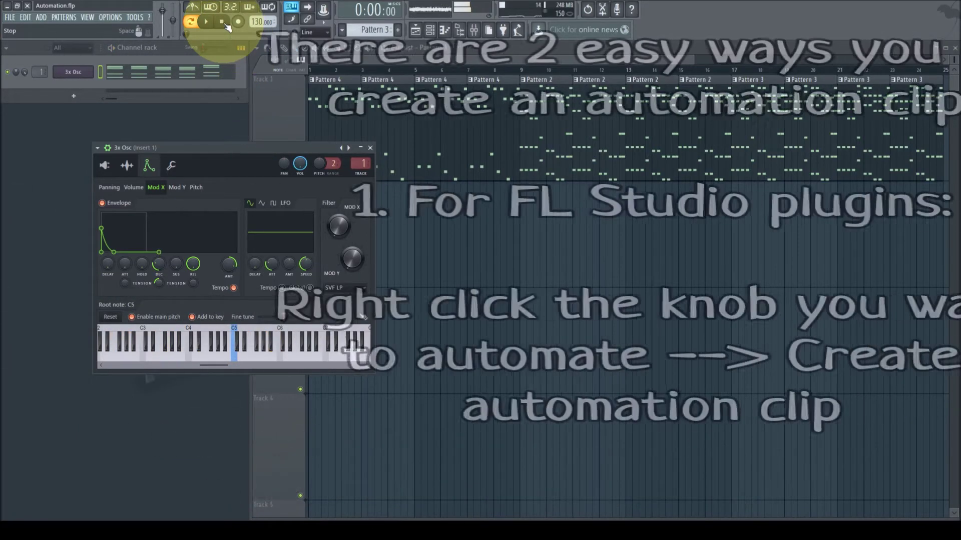
Step: Create an automation clip directly from the 3x Osc's filter Mod X knob and move the instrument window off the playlist
right_click(342, 228)
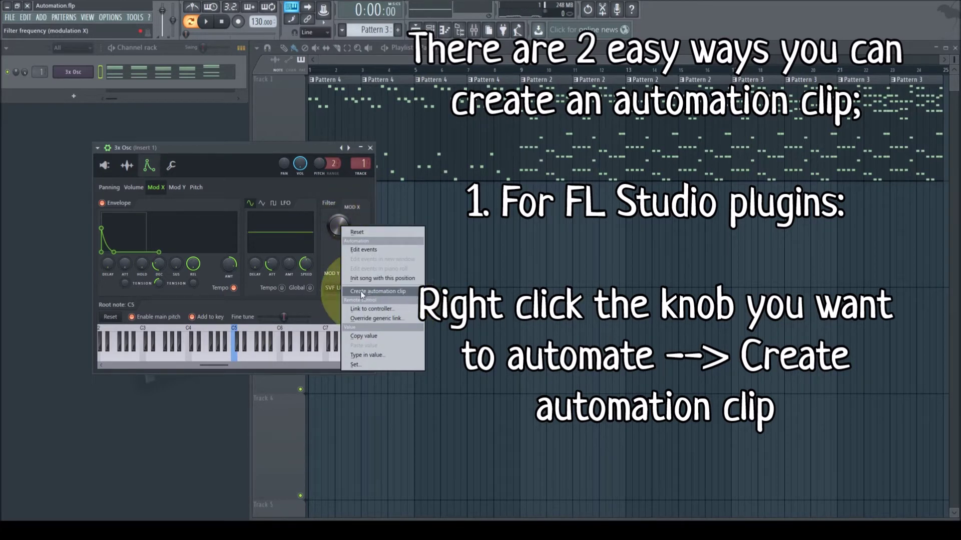
left_click(383, 293)
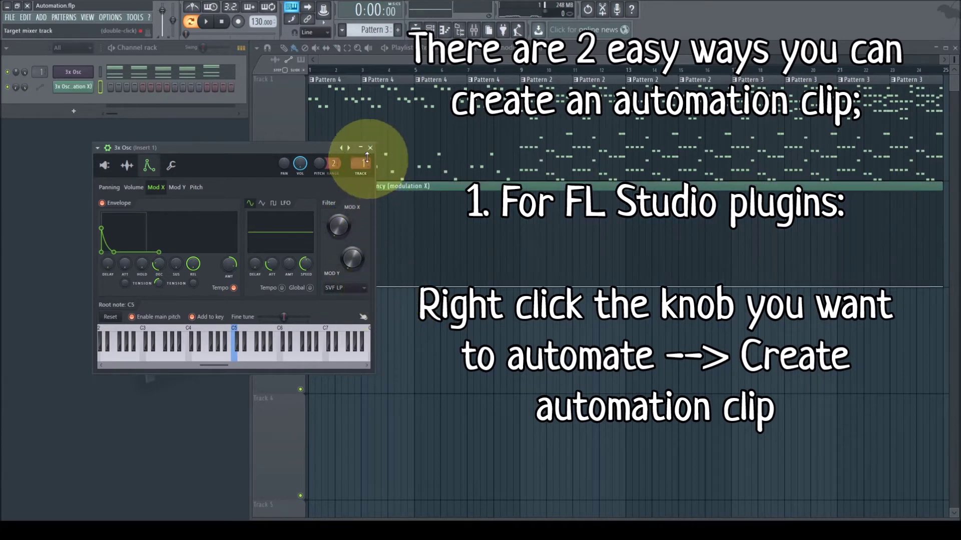
left_click_drag(303, 152, 200, 129)
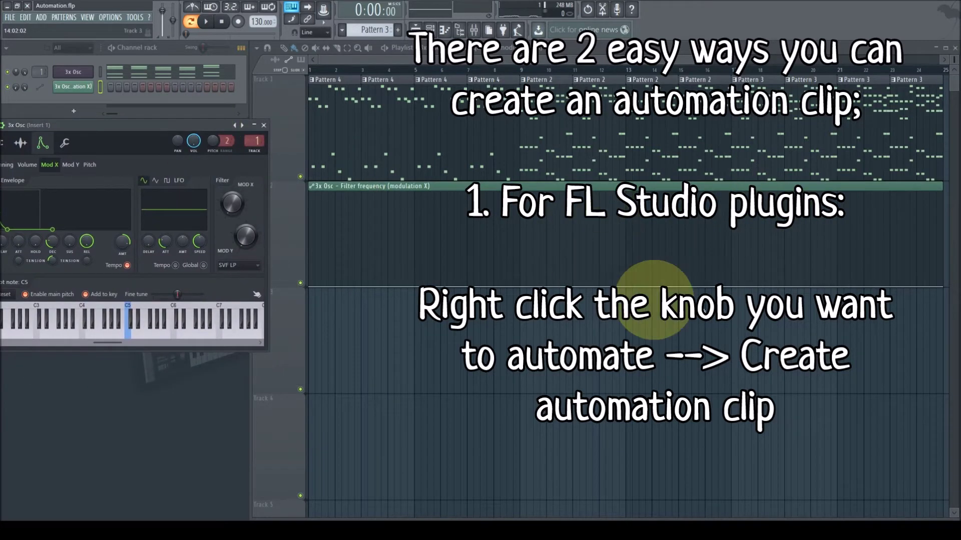
Step: Remove the new filter automation clip from Track 2 and delete its channel
right_click(551, 188)
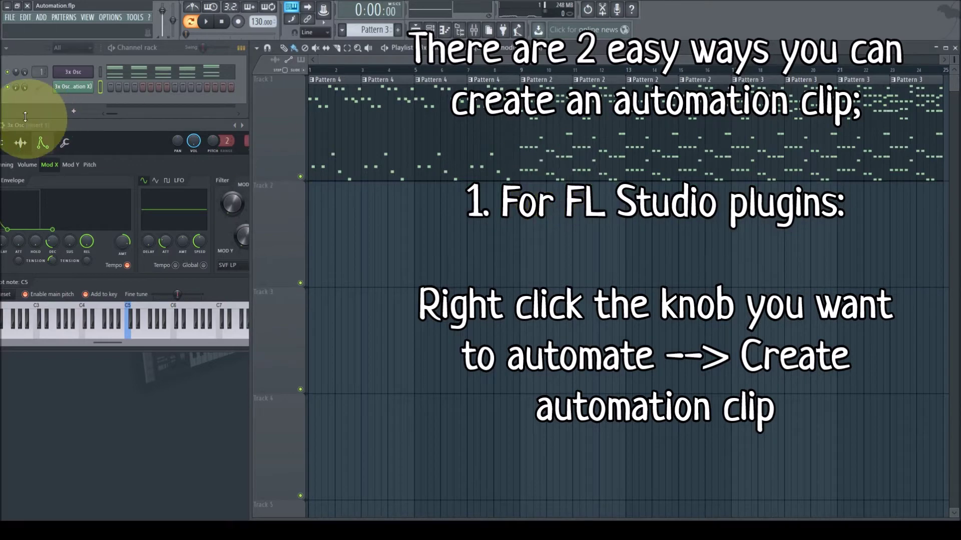
right_click(68, 86)
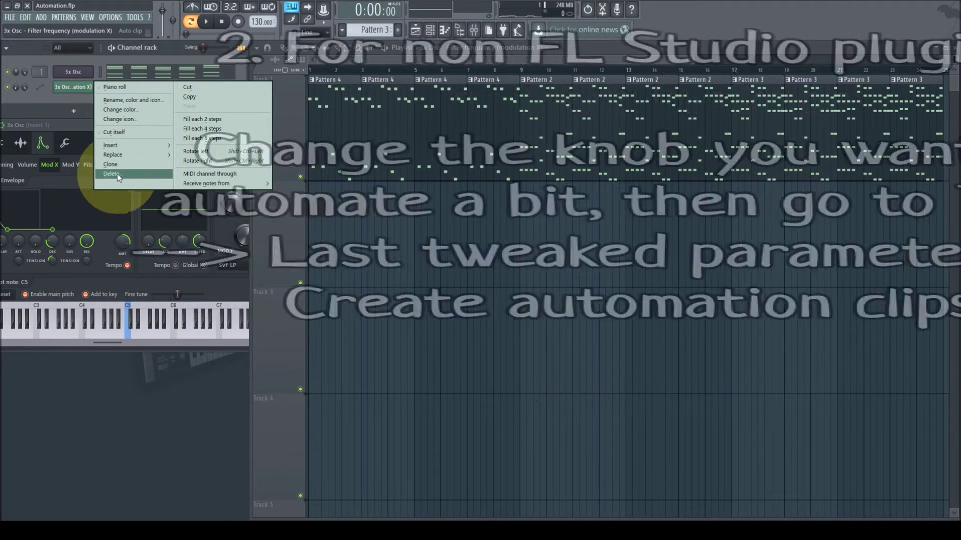
left_click(126, 175)
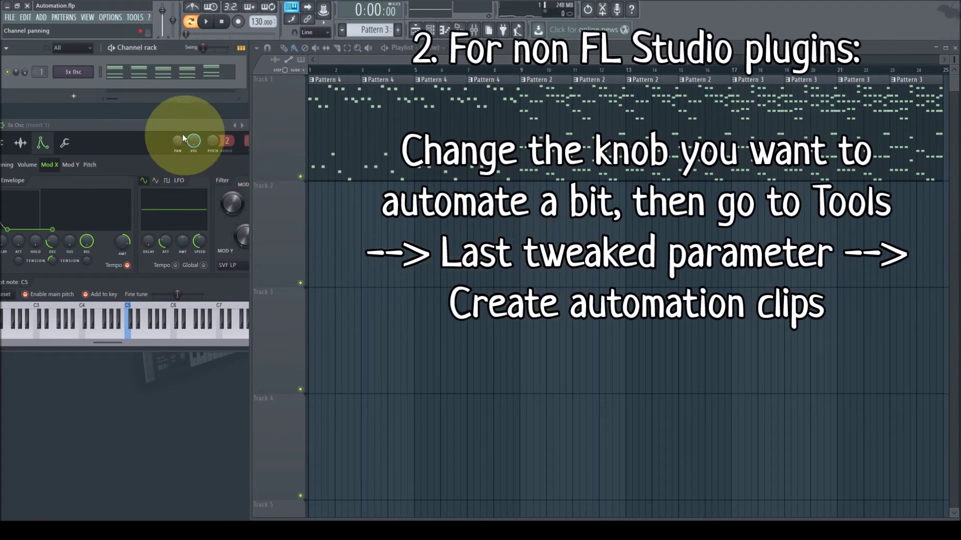
Step: Tweak the 3x Osc's filter Mod X knob and create an automation clip from the last tweaked parameter
left_click_drag(166, 124, 245, 118)
left_click_drag(312, 181, 305, 226)
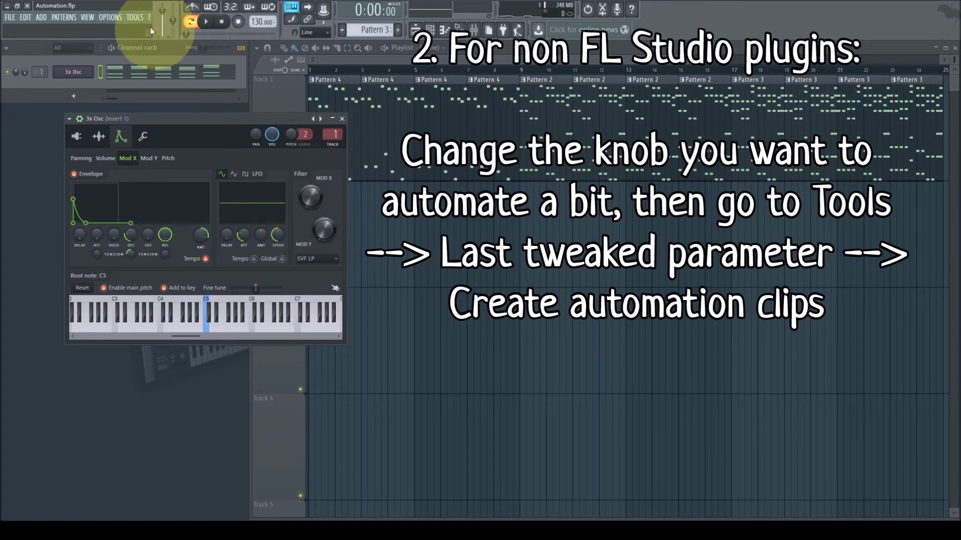
left_click(135, 17)
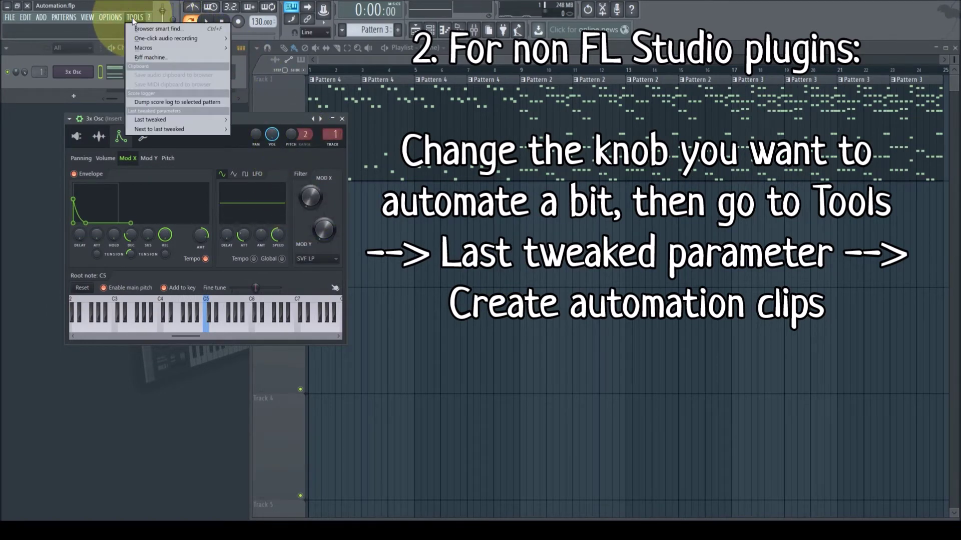
mouse_move(204, 119)
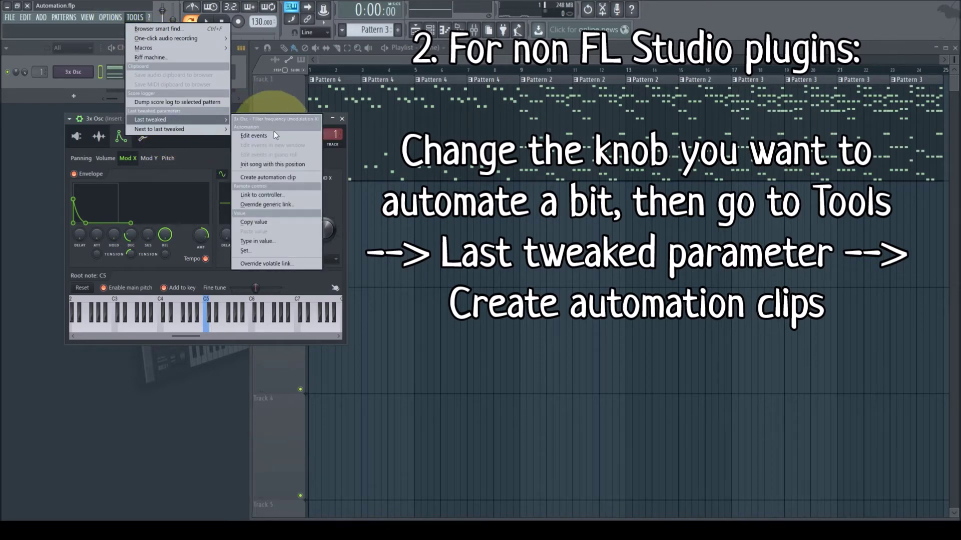
left_click(282, 178)
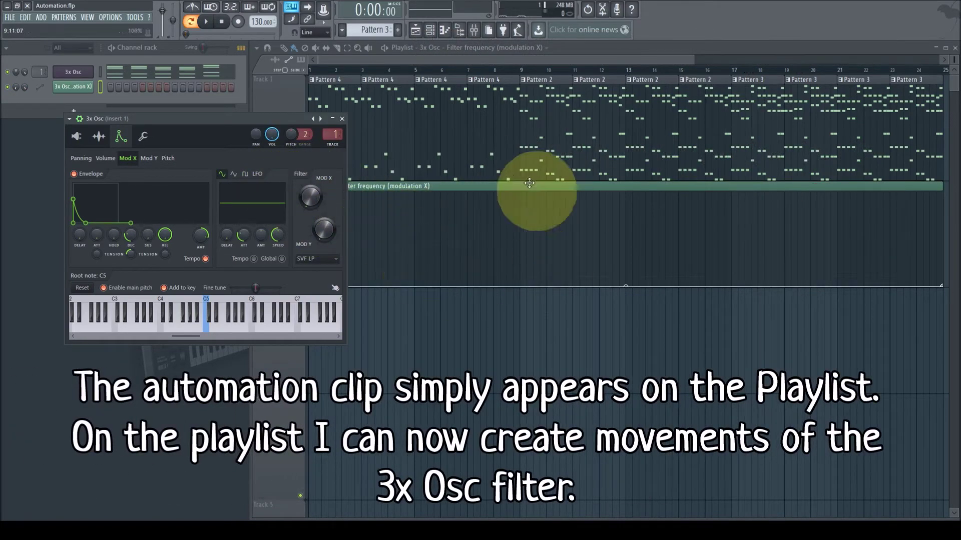
Step: Add a control point at maximum value at bar 8 of the filter automation clip
left_click(499, 64)
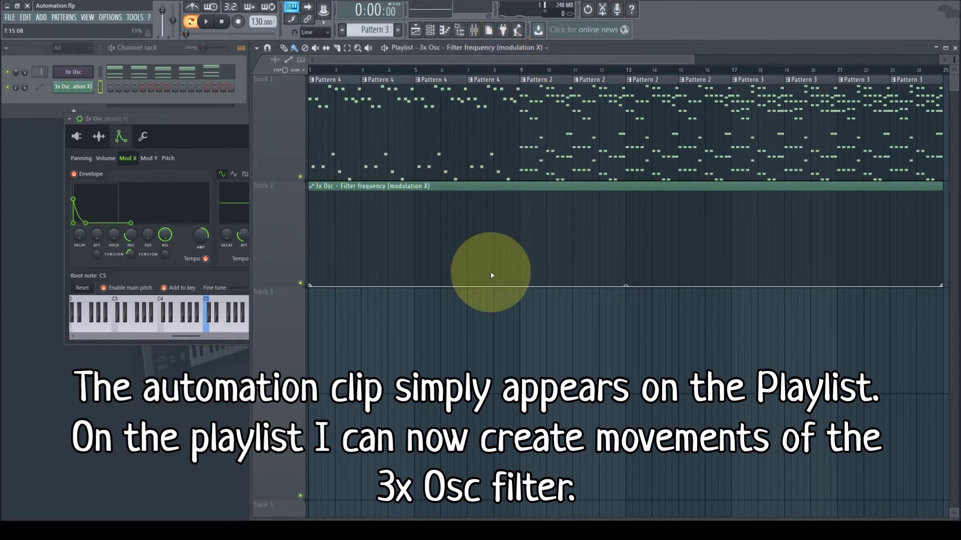
left_click(494, 193)
mouse_move(495, 194)
left_mouse_down()
mouse_move(493, 271)
mouse_move(491, 190)
left_mouse_up()
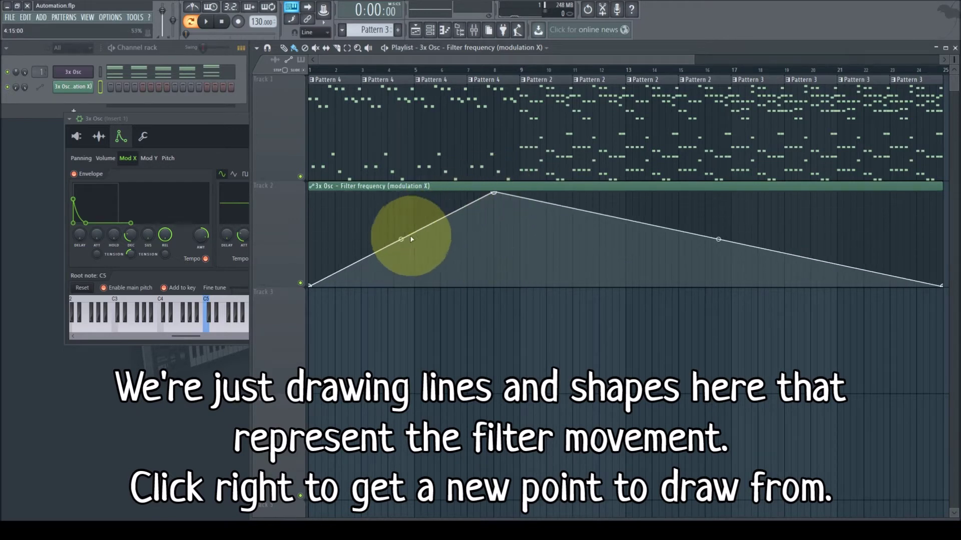
Step: Bend the rise toward bar 8 into a slow-starting, steep curve and add a minimum-value point at bar 9
left_click_drag(402, 238, 401, 272)
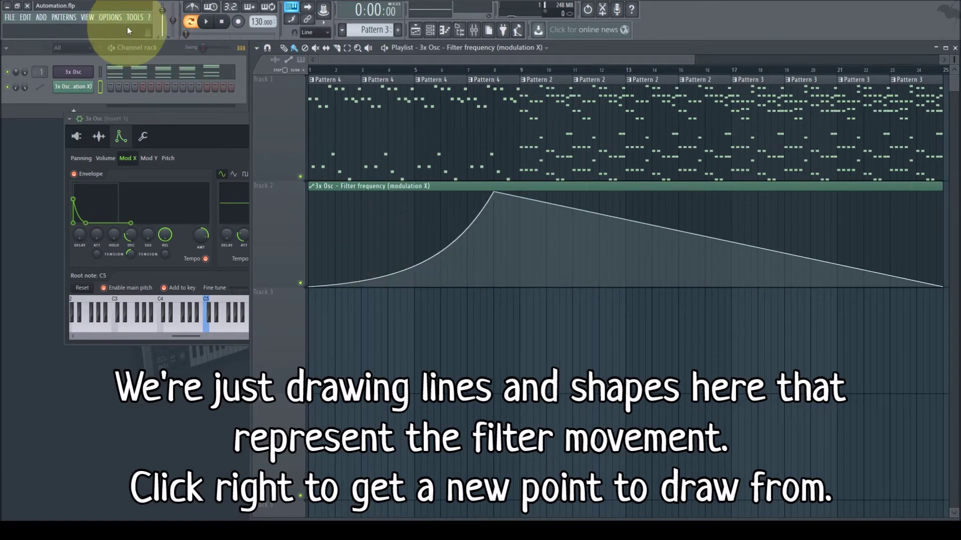
left_click_drag(402, 280, 401, 284)
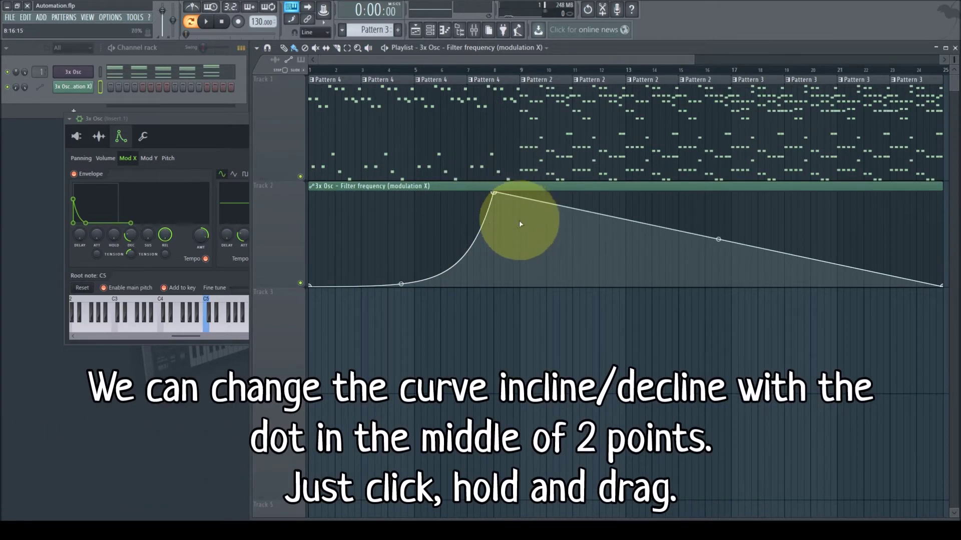
left_click(520, 284)
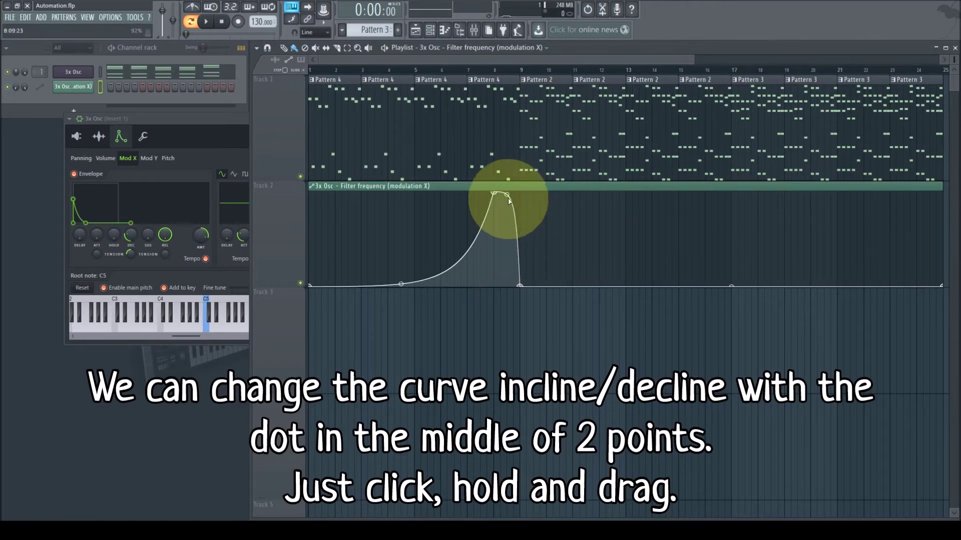
Step: Straighten the drop between bars 8 and 9 of the filter automation clip and add a maximum-value point at bar 17
left_click_drag(506, 195, 518, 218)
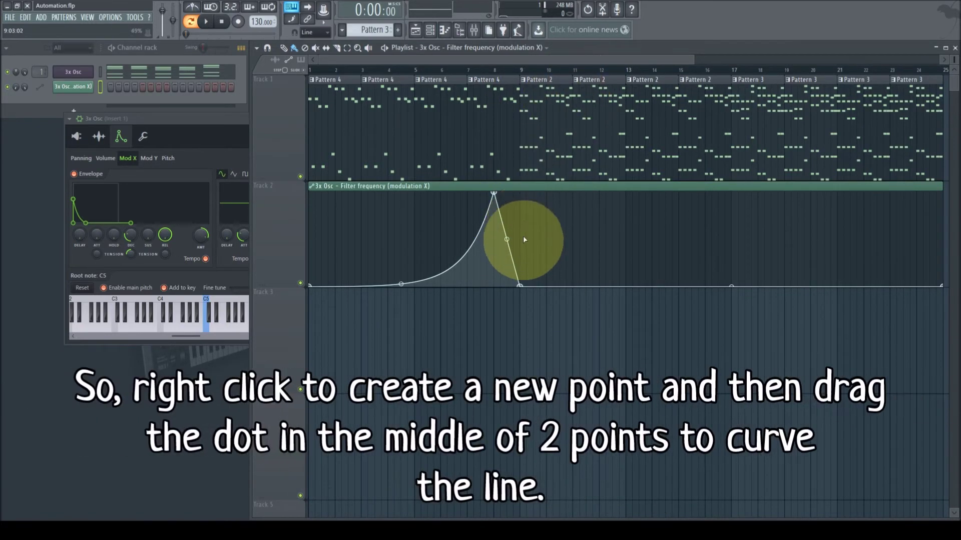
right_click(732, 195)
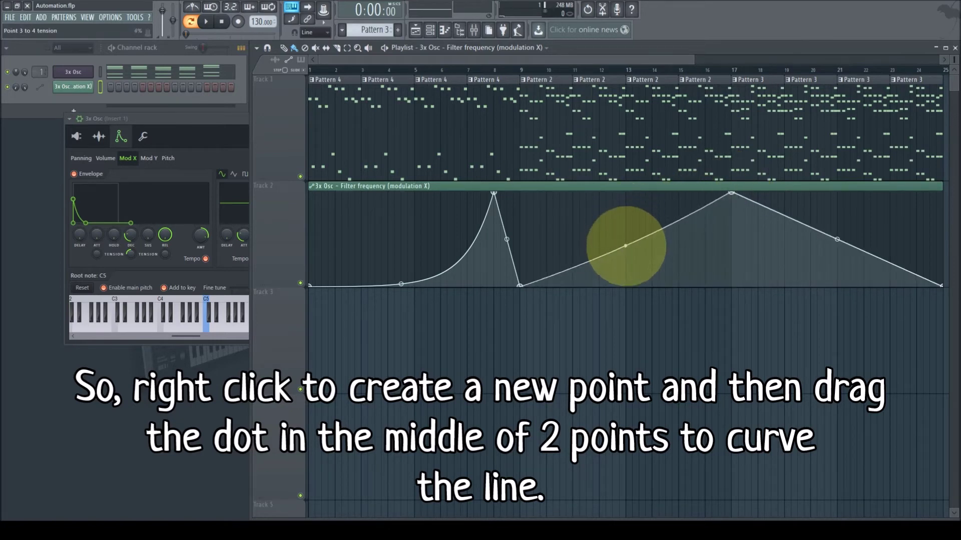
Step: Bend the rise from bar 9 to bar 17 into a slow-starting, steep curve and add a maximum-value point at bar 24
left_click_drag(626, 246, 629, 266)
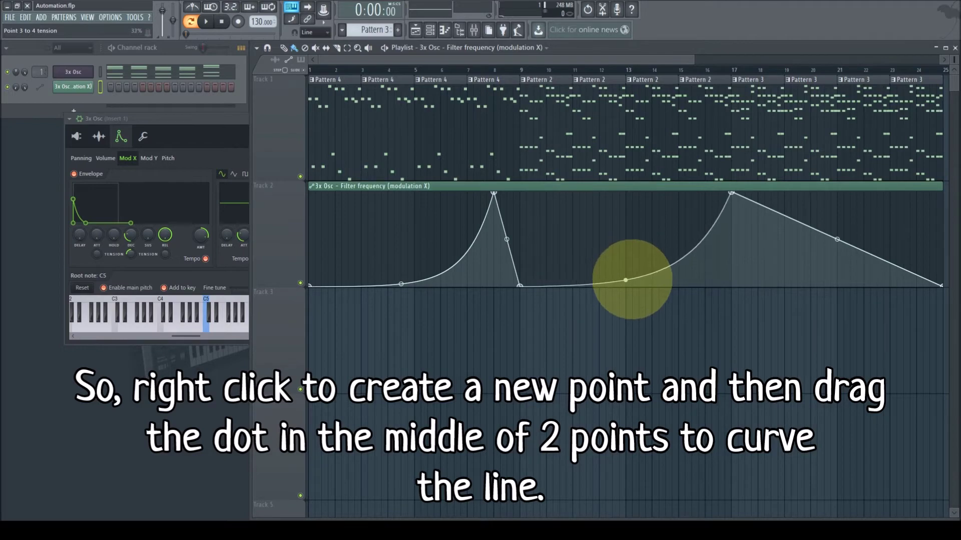
left_click_drag(633, 285, 633, 288)
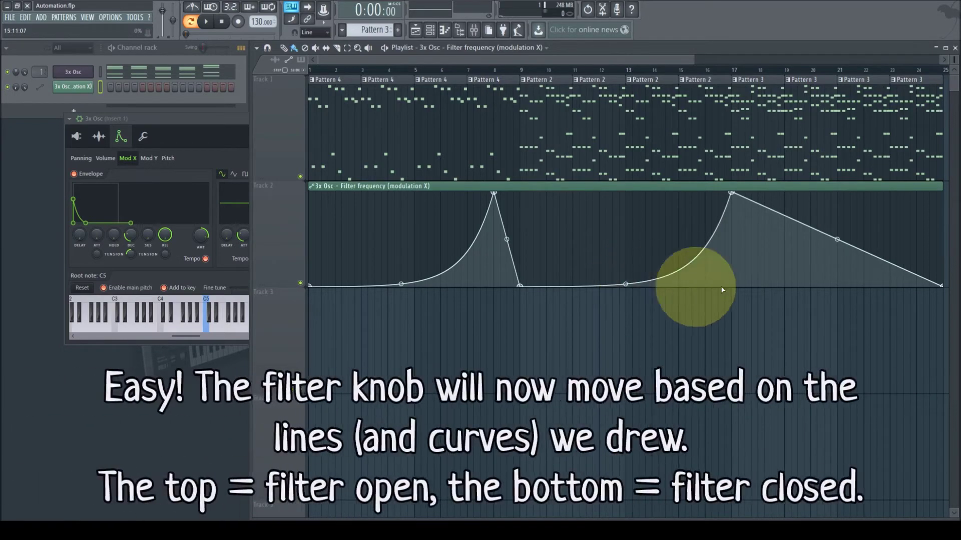
left_click(916, 194)
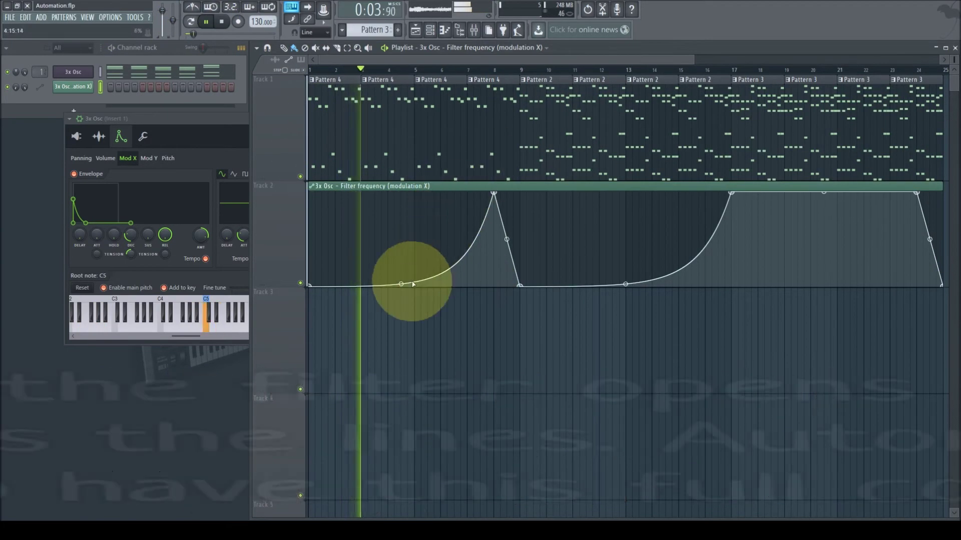
Step: Play the song with the 3x Osc window and the playlist arranged side by side, watching the Mod X knob follow the automation
mouse_move(400, 284)
left_mouse_down()
mouse_move(390, 176)
mouse_move(405, 290)
left_mouse_up()
left_click_drag(193, 120, 131, 126)
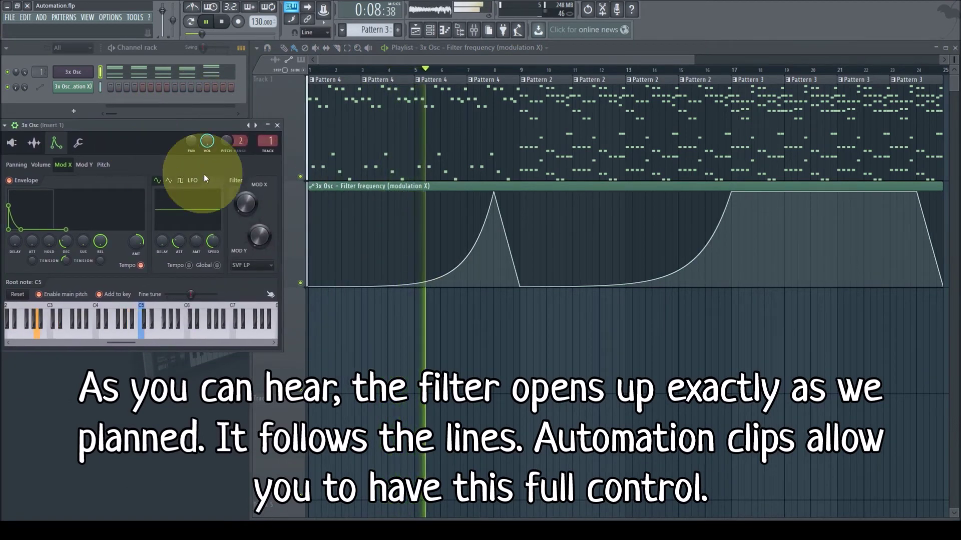
left_click(400, 284)
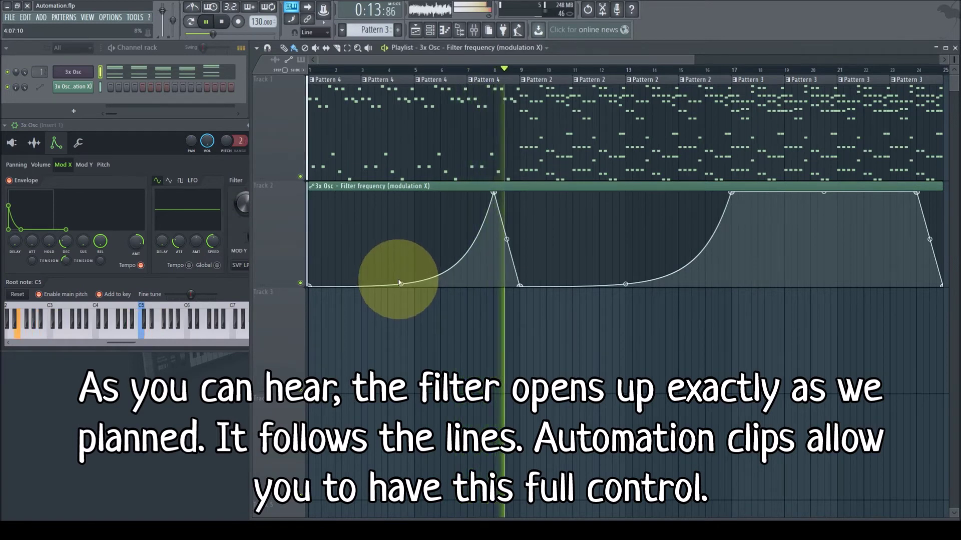
left_click(206, 139)
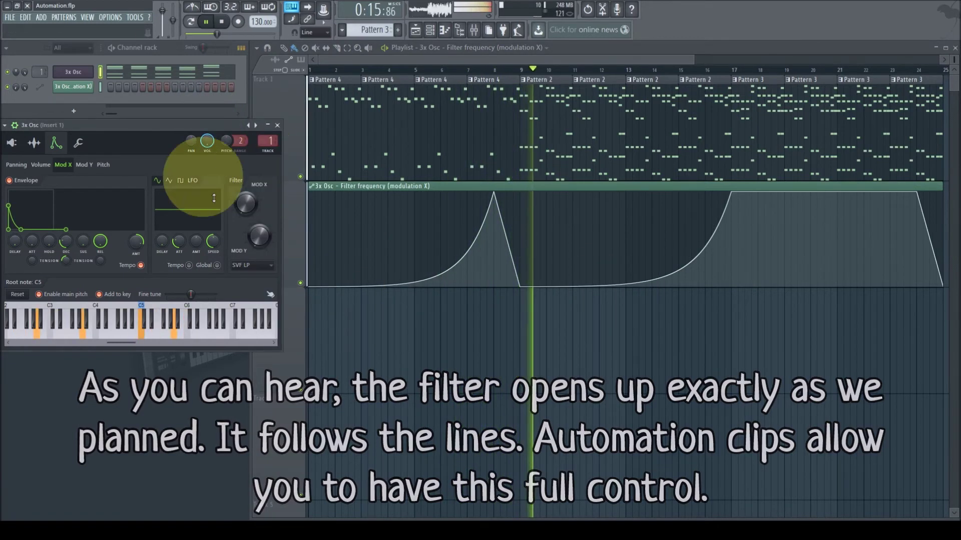
left_click_drag(250, 91, 287, 96)
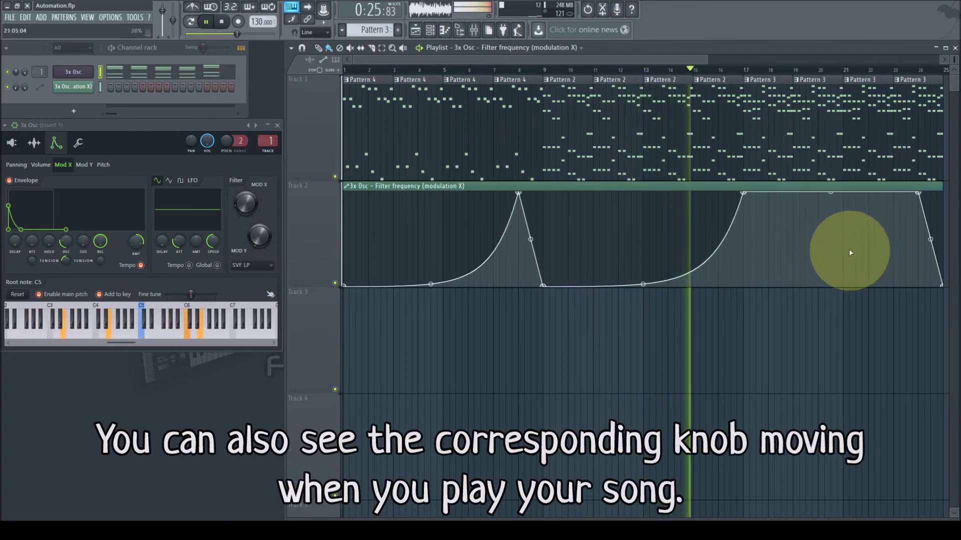
scroll(838, 239, "up", 5)
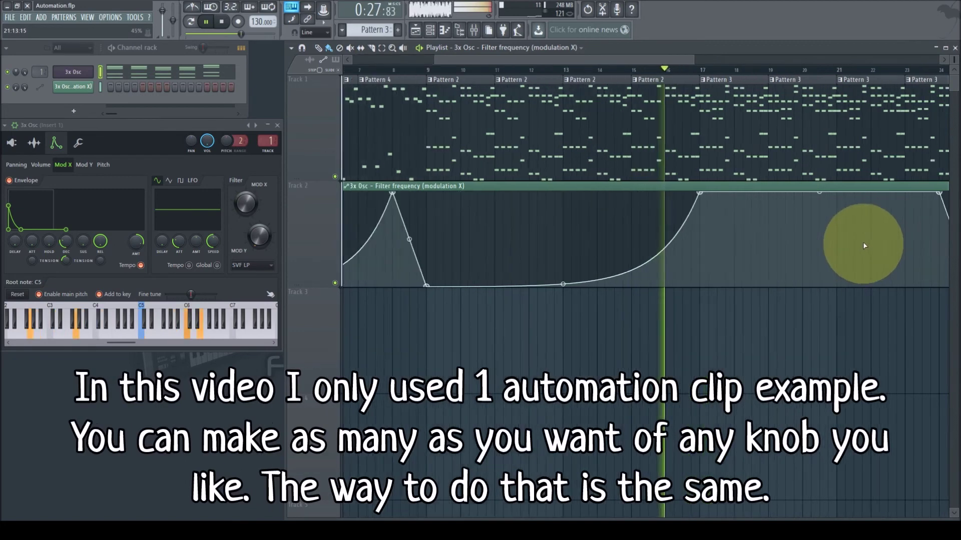
scroll(861, 241, "down", 5)
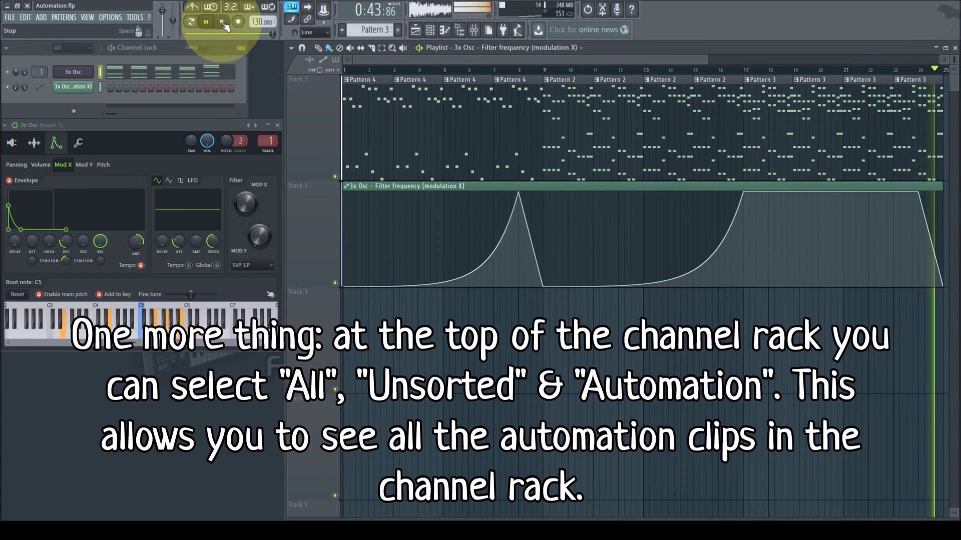
Step: Stop playback, inspect the filter automation clip's channel settings and close the open channel windows
left_click(81, 89)
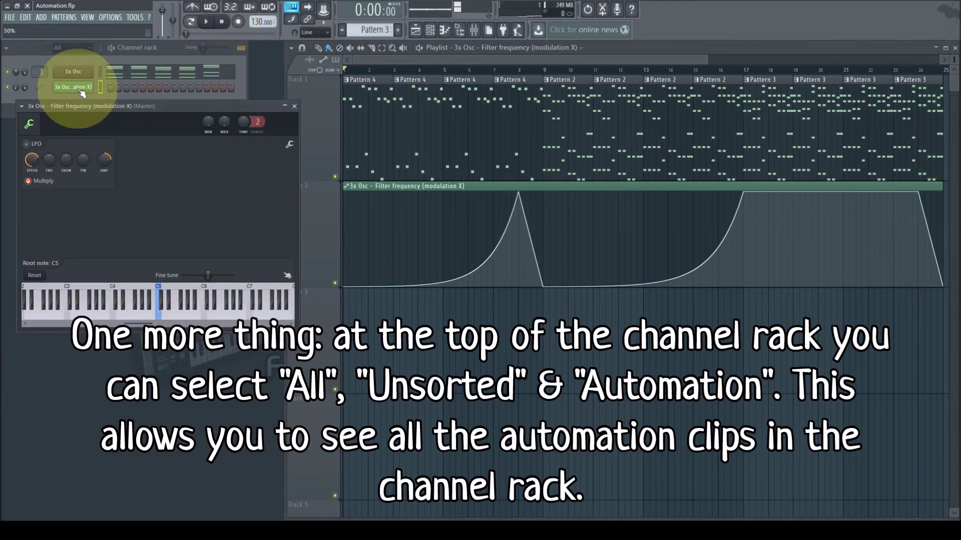
left_click_drag(166, 117, 230, 160)
left_click(359, 150)
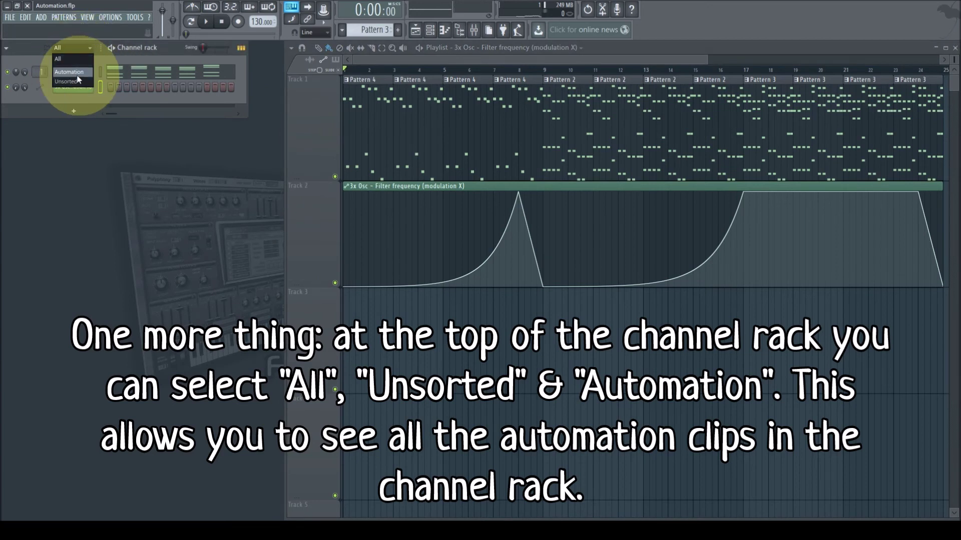
Step: Filter the channel rack by Automation and by Unsorted, restore it to All, and close the playlist
left_click(77, 72)
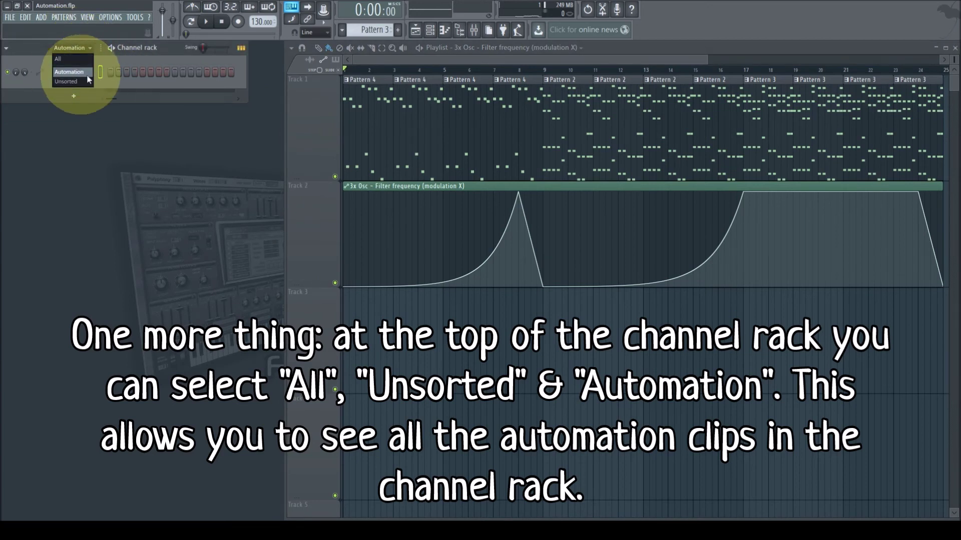
left_click(71, 72)
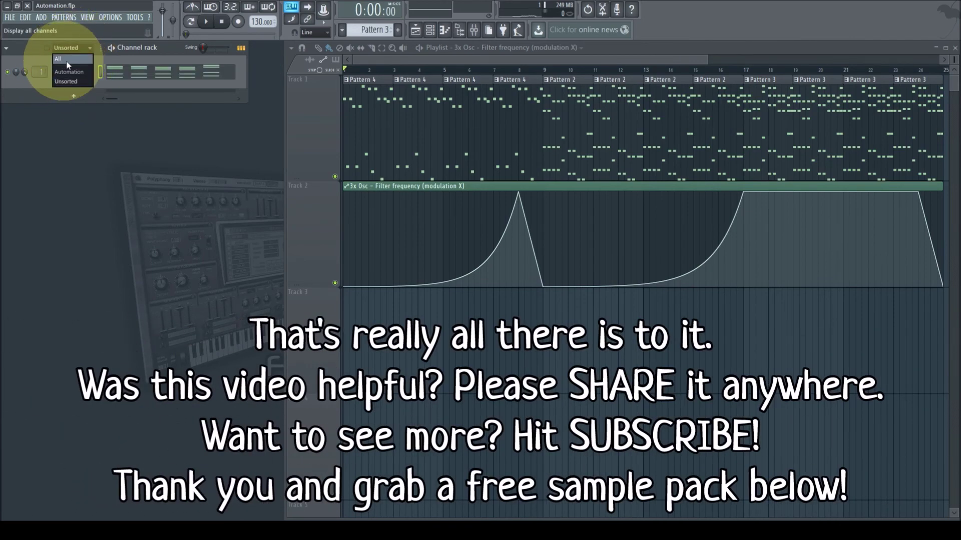
left_click(74, 60)
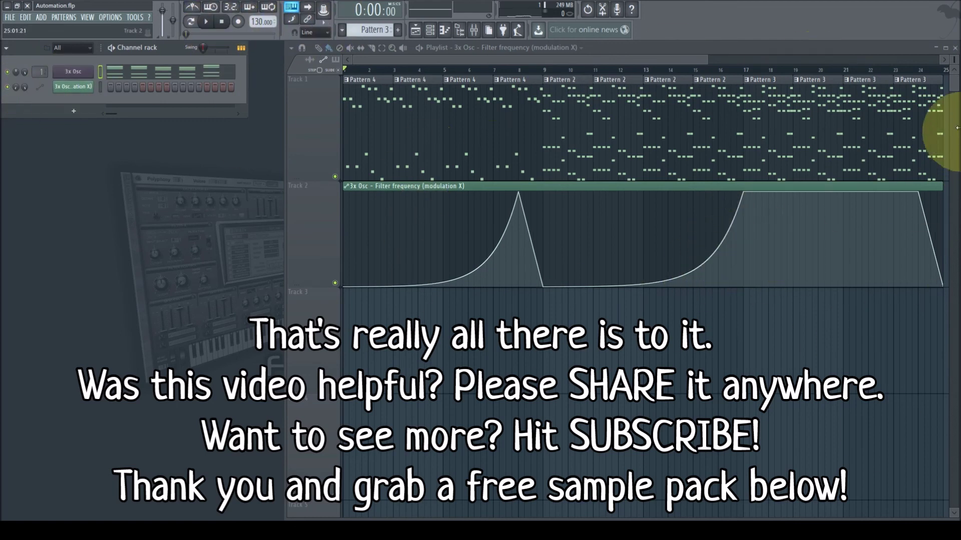
left_click(955, 48)
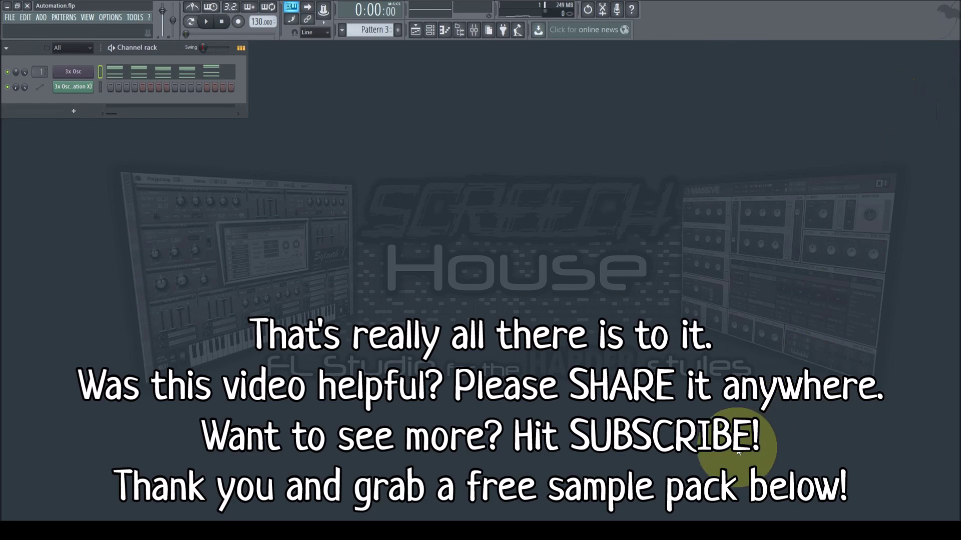